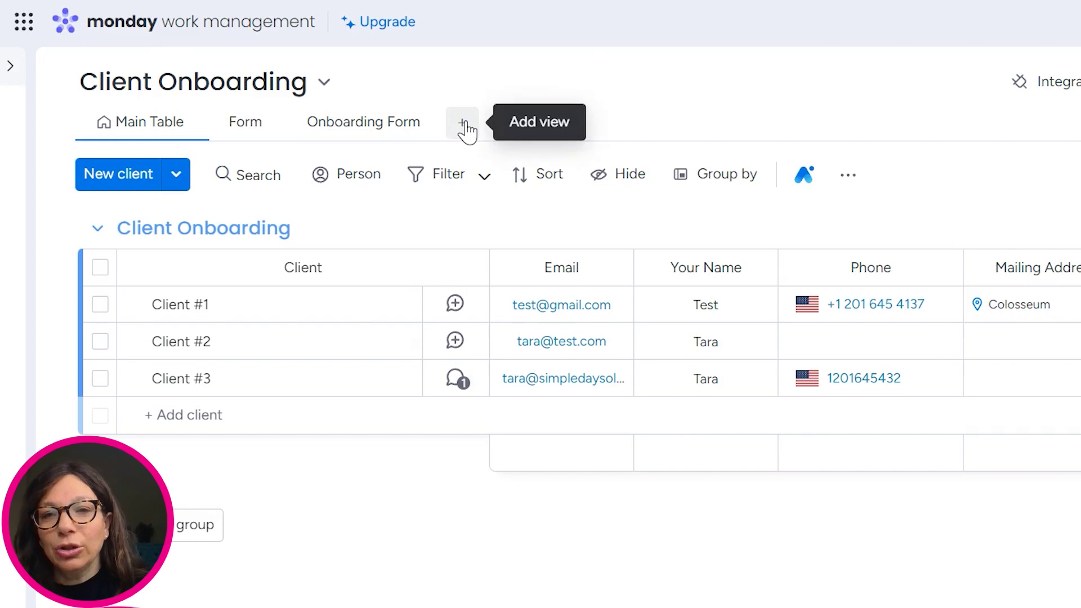
Switch the Client Onboarding board to its Onboarding Form view
{"action": "left_click", "coordinate": [401, 133]}
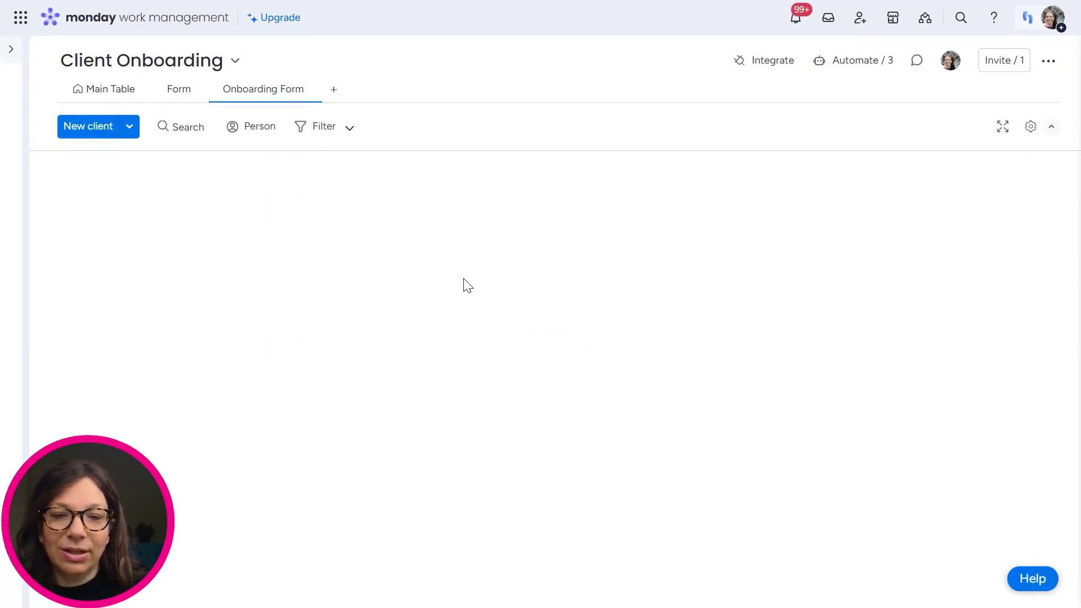
{"action": "left_click", "coordinate": [99, 101]}
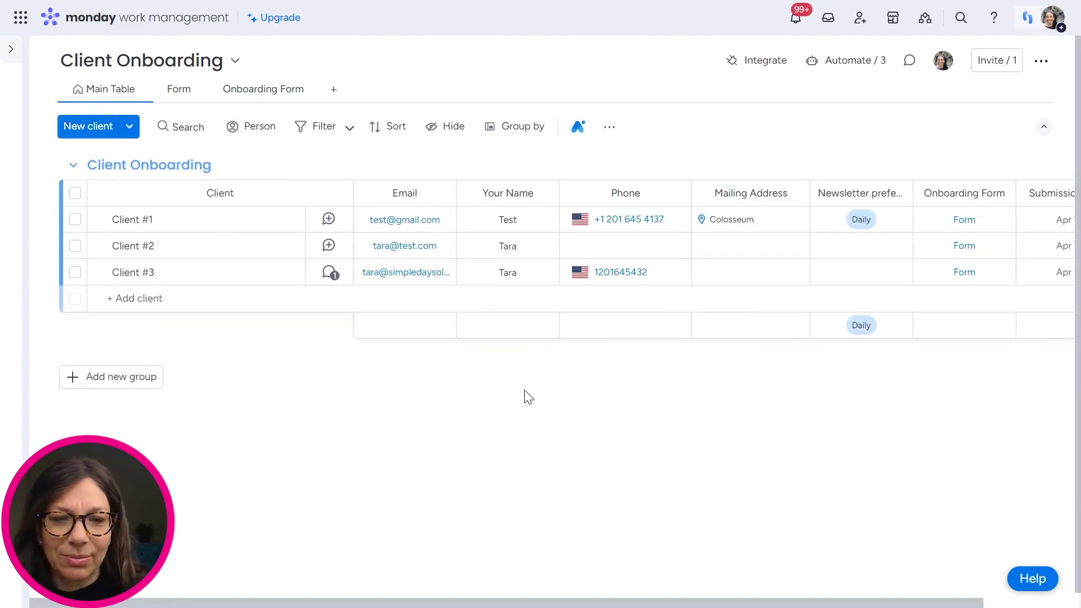
{"action": "left_click_drag", "start_coordinate": [581, 603], "coordinate": [697, 603]}
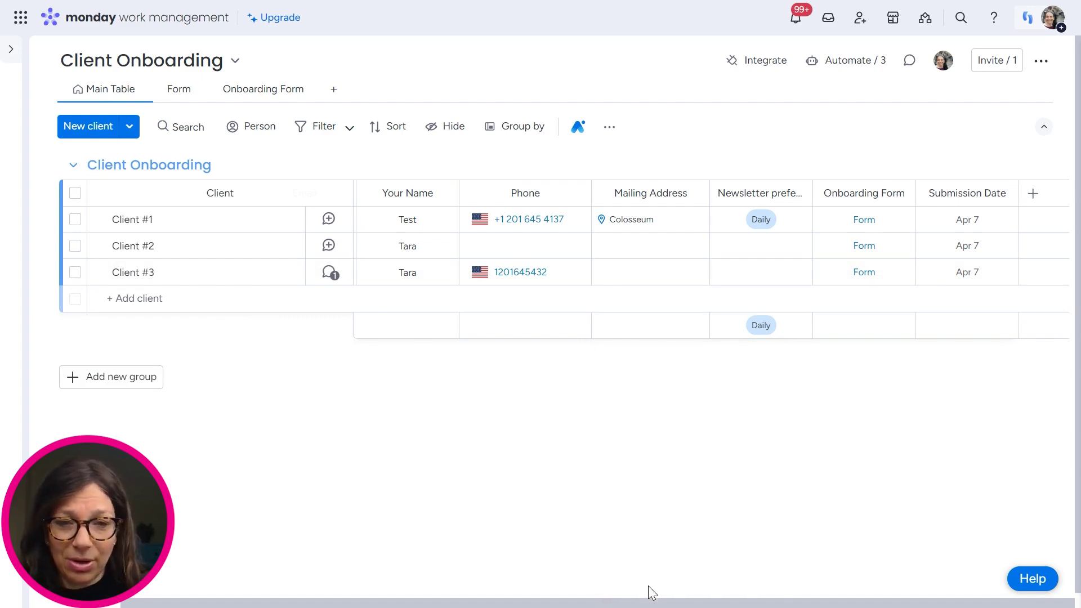
{"action": "left_click_drag", "start_coordinate": [636, 605], "coordinate": [803, 603]}
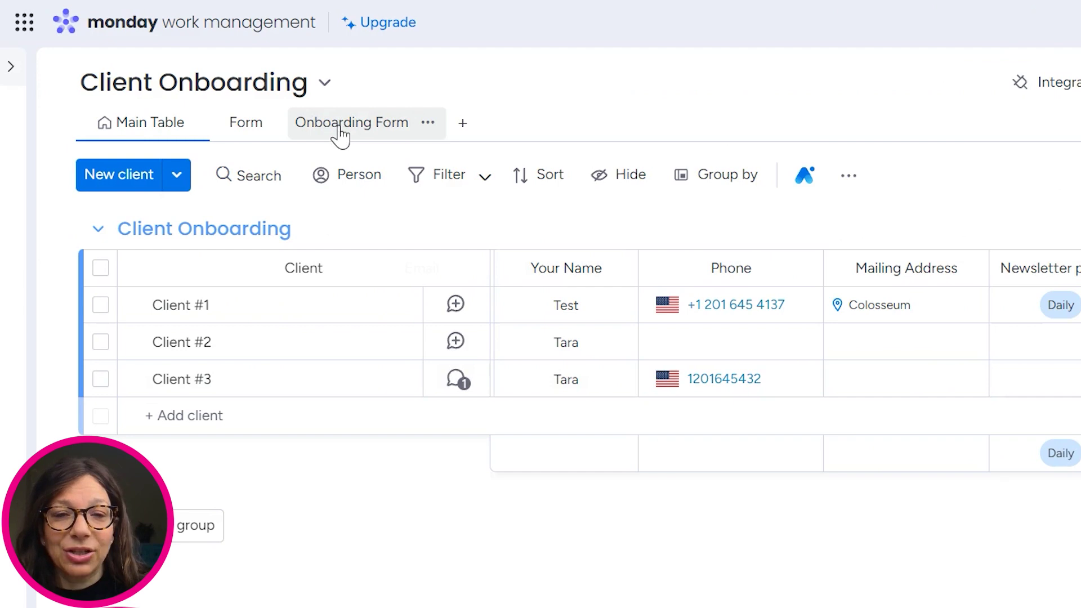
{"action": "left_click", "coordinate": [341, 130]}
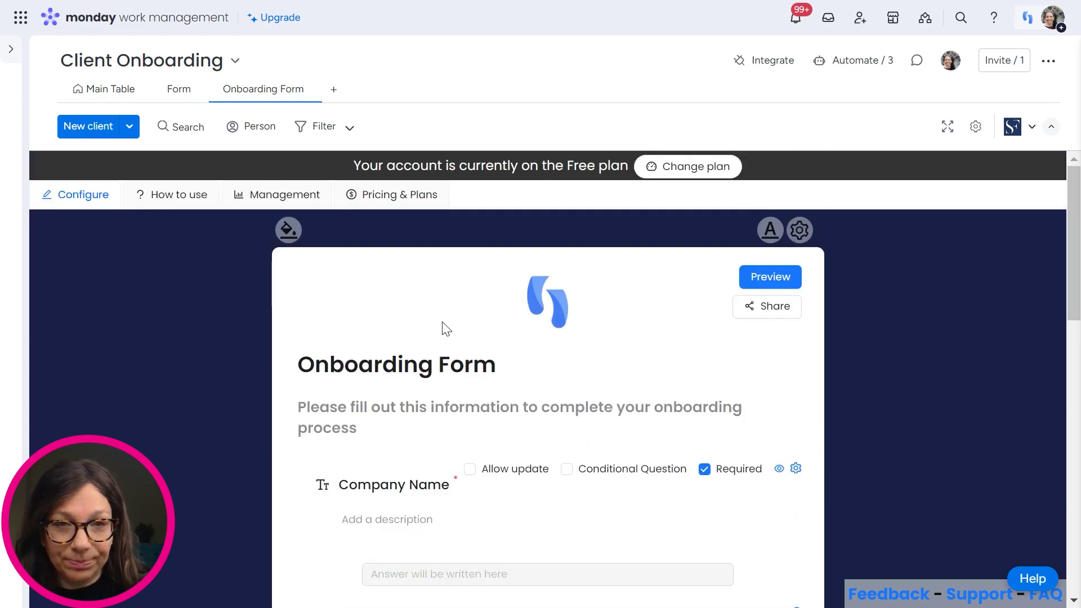
Check in Form settings that the Onboarding Form's type is Update, not Insert
{"action": "left_click", "coordinate": [799, 231]}
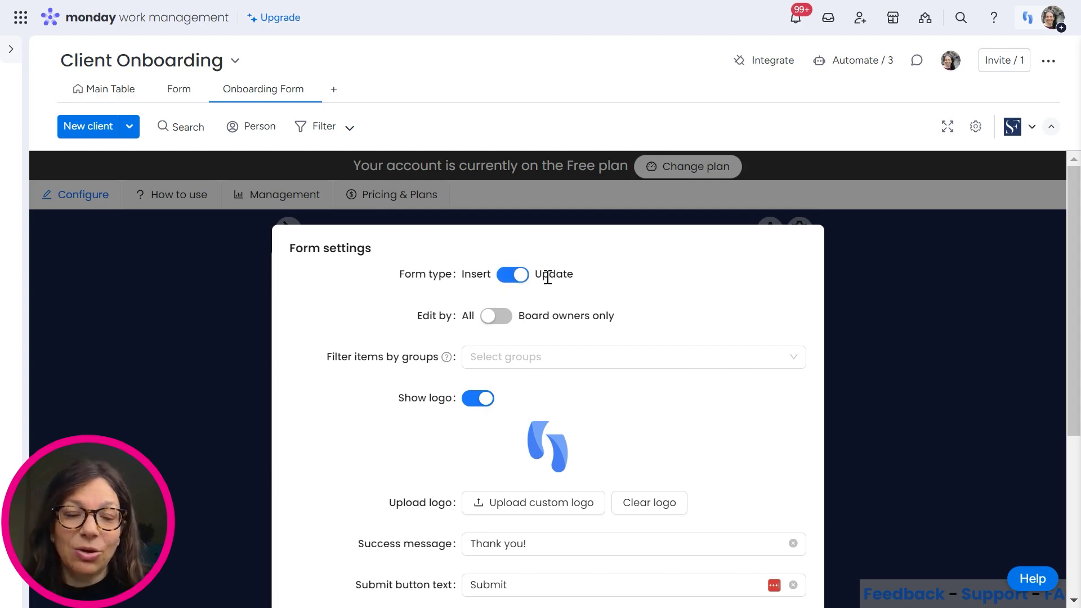
{"action": "left_click", "coordinate": [885, 269]}
Review the form's fields and toggle Your Name's Allow update checkbox off and back on
{"action": "scroll", "coordinate": [473, 380], "scroll_direction": "down", "scroll_amount": 2}
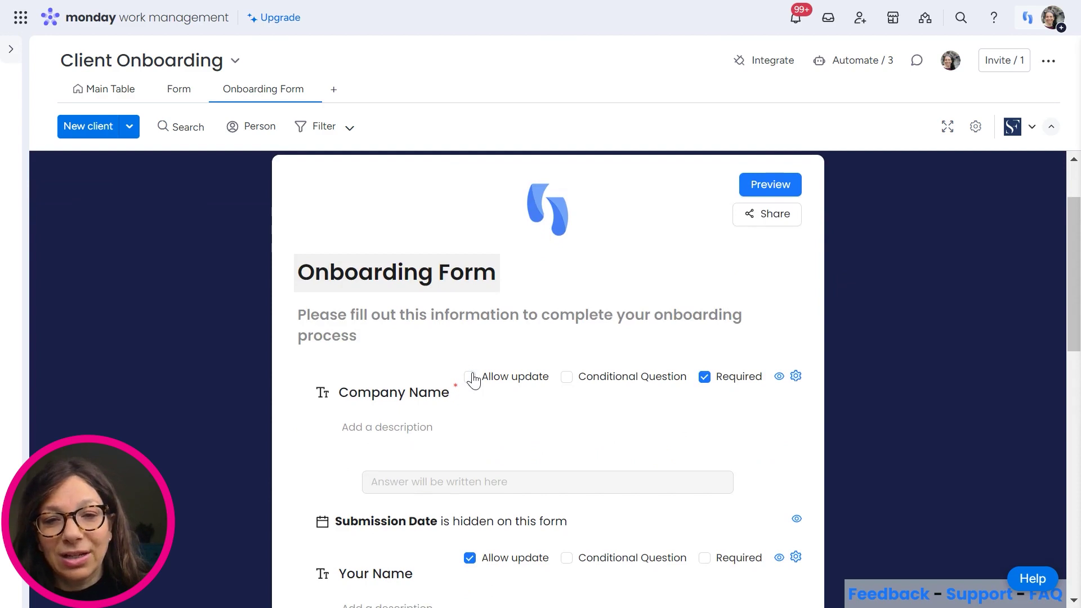
{"action": "scroll", "coordinate": [473, 380], "scroll_direction": "down", "scroll_amount": 2}
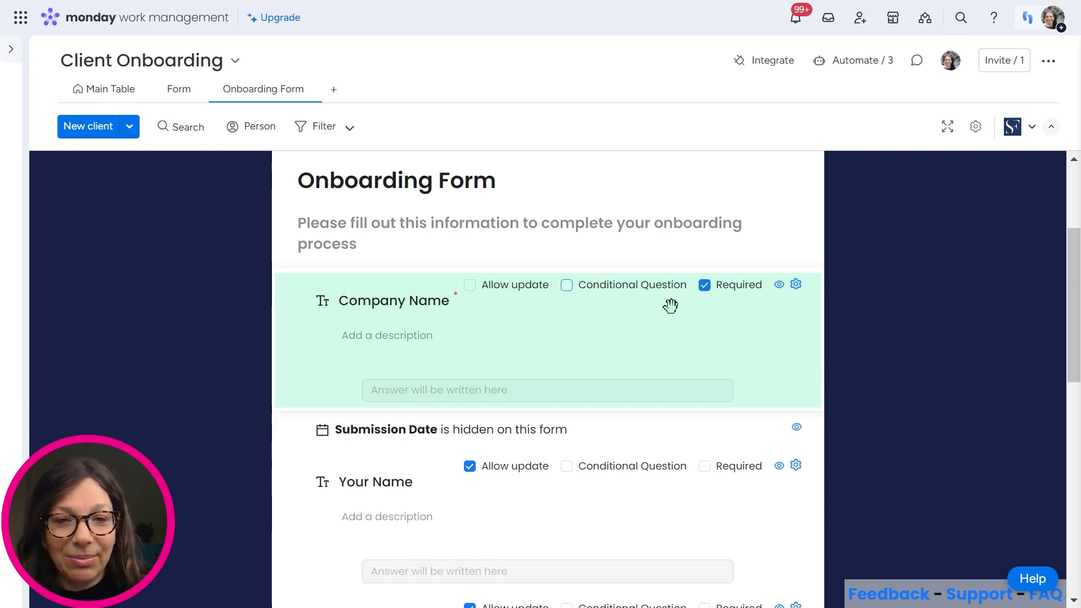
{"action": "scroll", "coordinate": [670, 305], "scroll_direction": "down", "scroll_amount": 4}
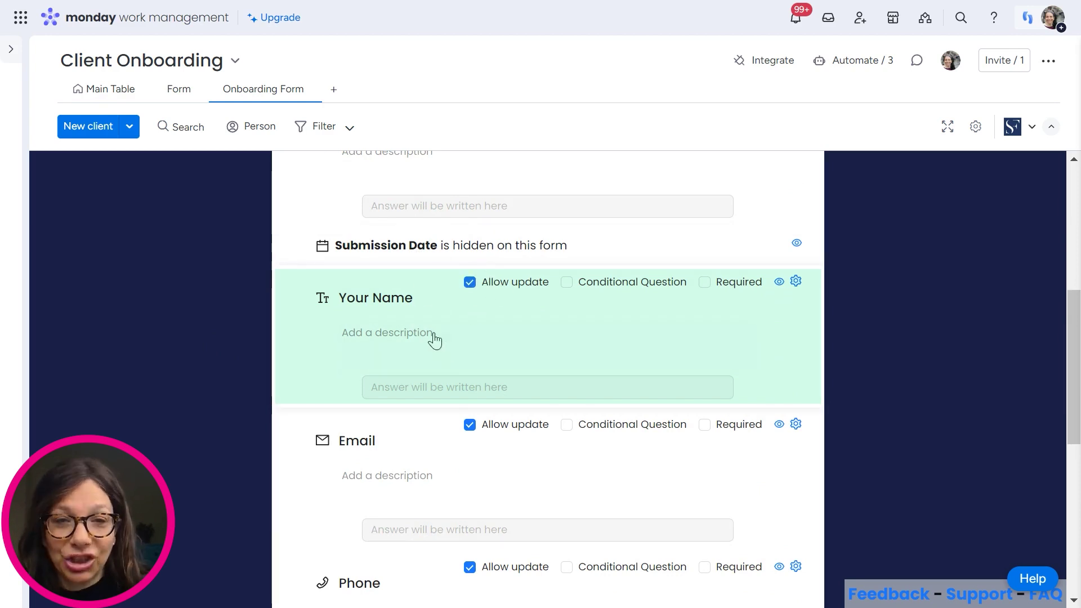
{"action": "scroll", "coordinate": [454, 350], "scroll_direction": "down", "scroll_amount": 2}
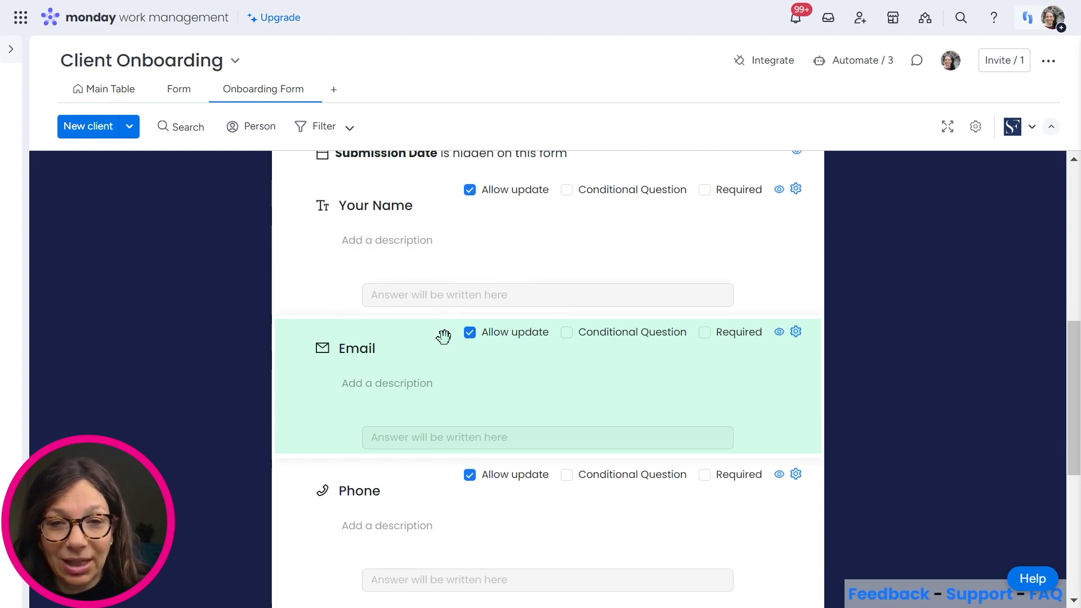
{"action": "scroll", "coordinate": [510, 320], "scroll_direction": "down", "scroll_amount": 2}
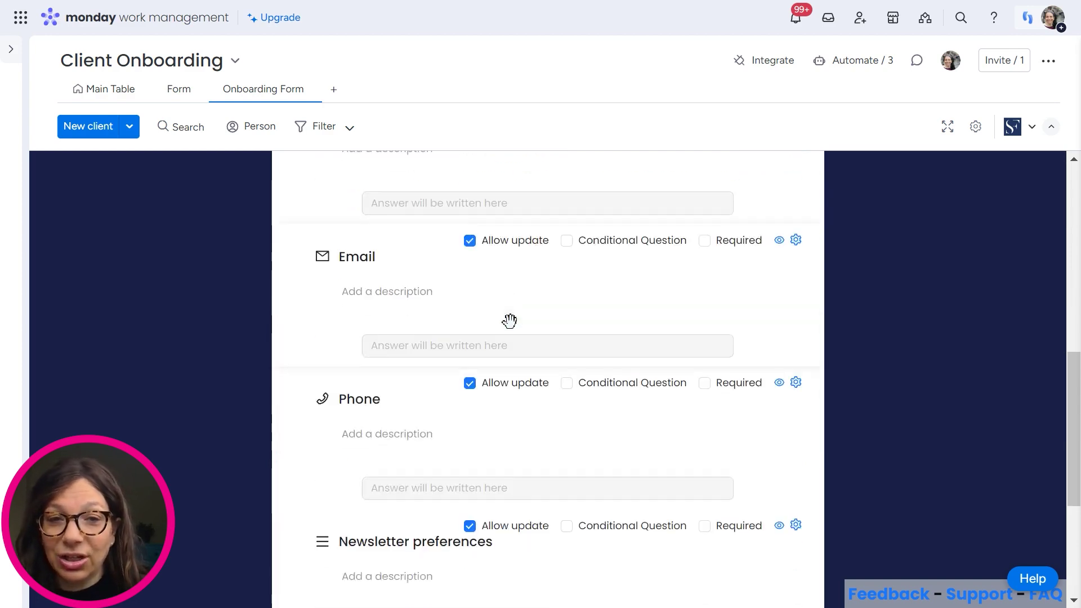
{"action": "scroll", "coordinate": [428, 392], "scroll_direction": "down", "scroll_amount": 4}
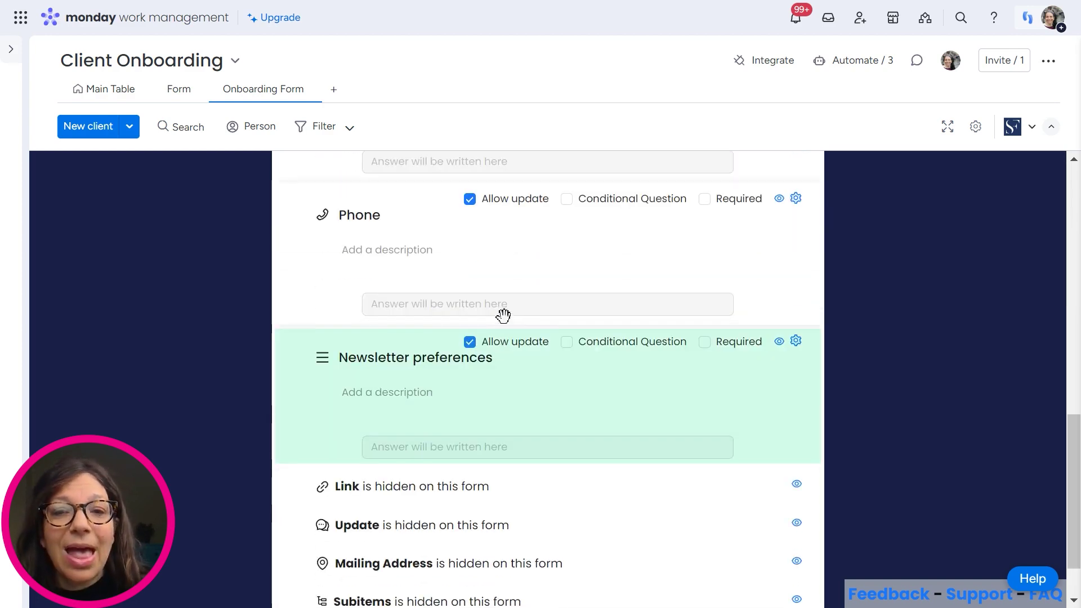
{"action": "scroll", "coordinate": [471, 393], "scroll_direction": "up", "scroll_amount": 8}
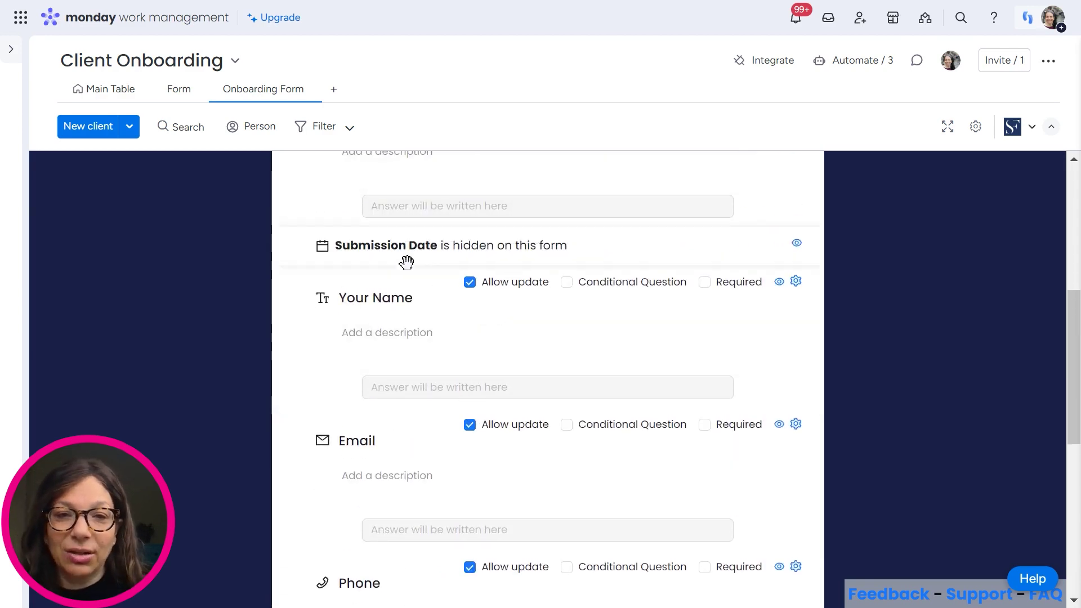
{"action": "left_click", "coordinate": [469, 281]}
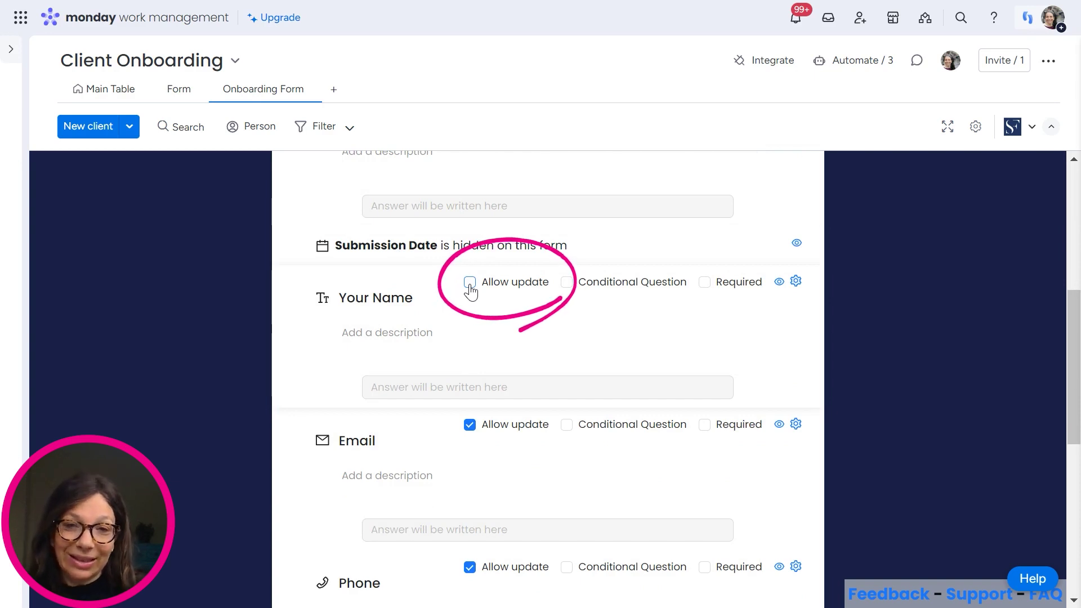
{"action": "left_click", "coordinate": [469, 281]}
{"action": "scroll", "coordinate": [526, 382], "scroll_direction": "down", "scroll_amount": 1}
{"action": "scroll", "coordinate": [525, 382], "scroll_direction": "down", "scroll_amount": 8}
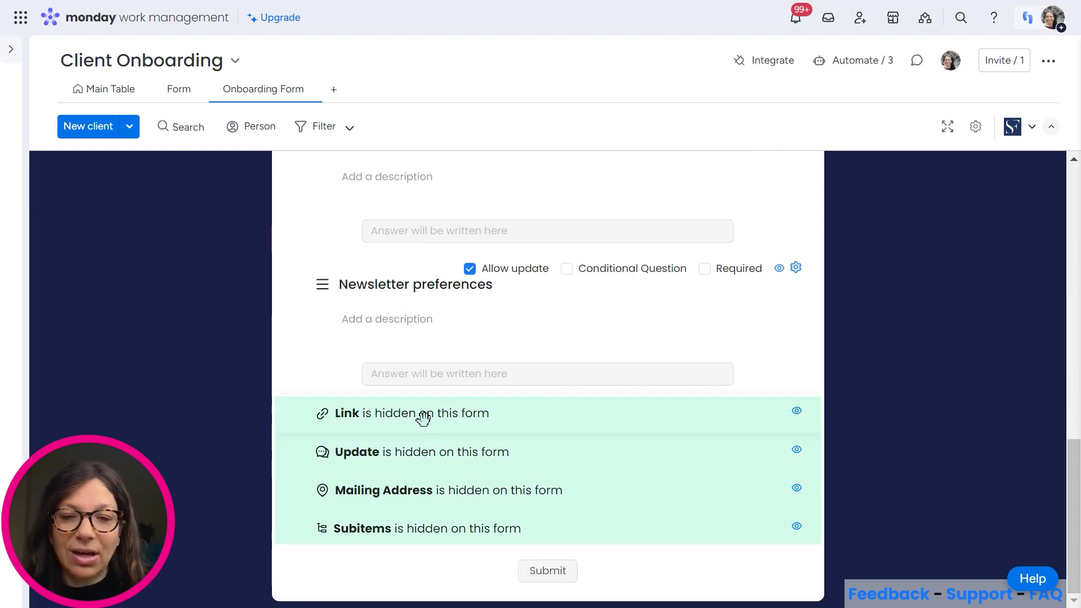
{"action": "scroll", "coordinate": [423, 428], "scroll_direction": "up", "scroll_amount": 10}
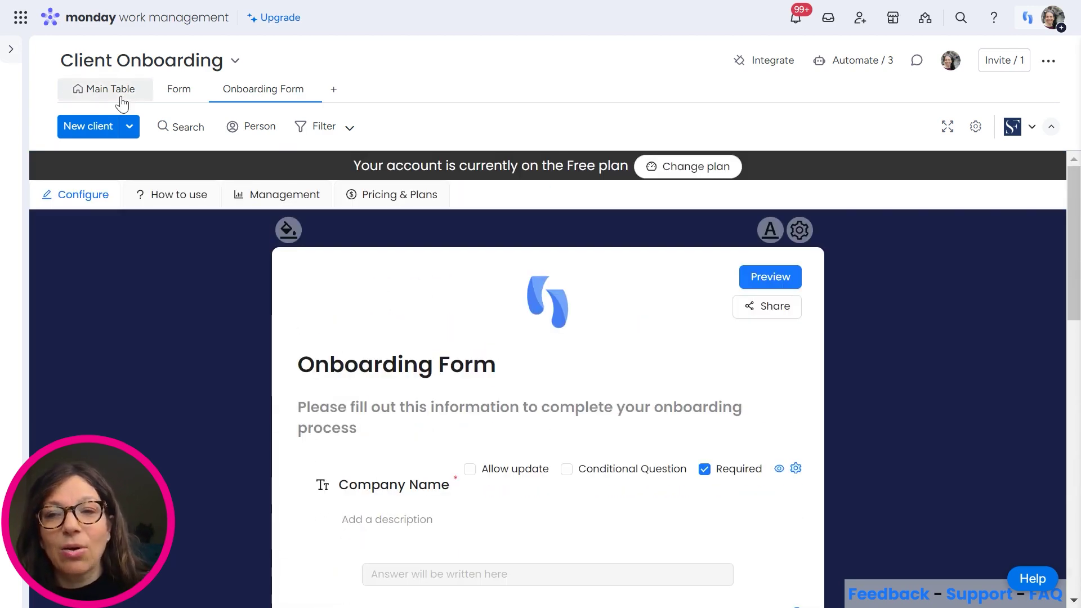
Search the board's automation templates for 'superform'
{"action": "left_click", "coordinate": [850, 61]}
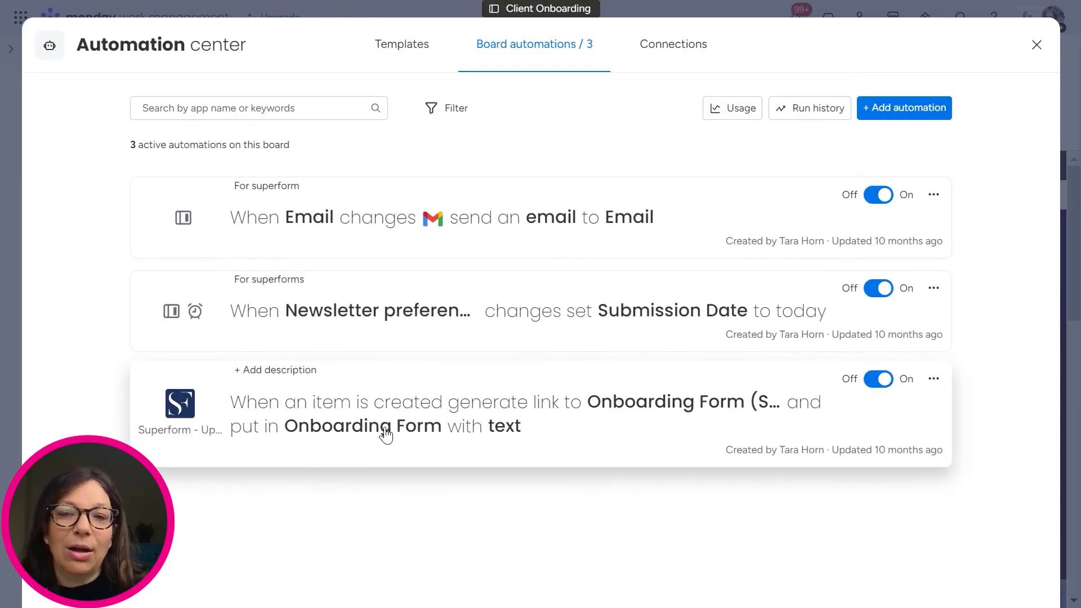
{"action": "left_click", "coordinate": [390, 47]}
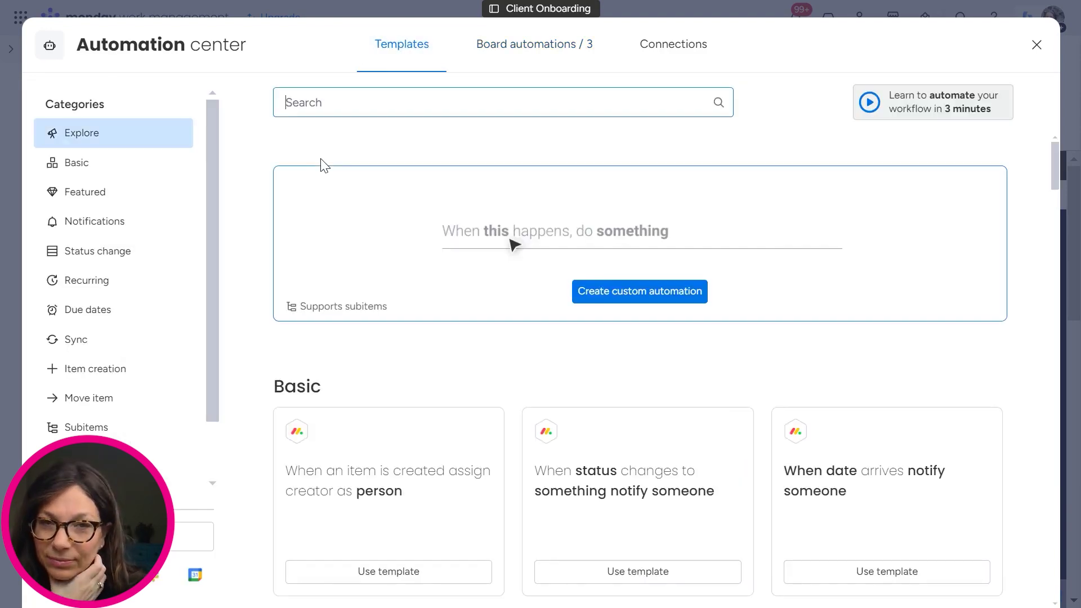
{"action": "left_click", "coordinate": [366, 96]}
{"action": "type", "text": "superform"}
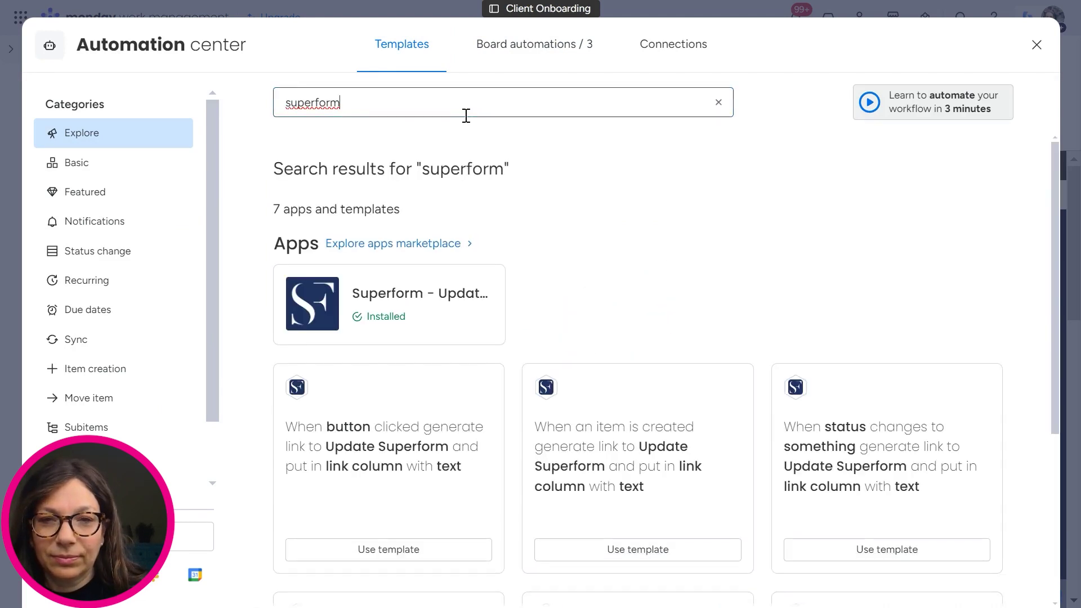
Open the 'When an item is created generate link to Update Superform' template for setup
{"action": "scroll", "coordinate": [506, 366], "scroll_direction": "down", "scroll_amount": 2}
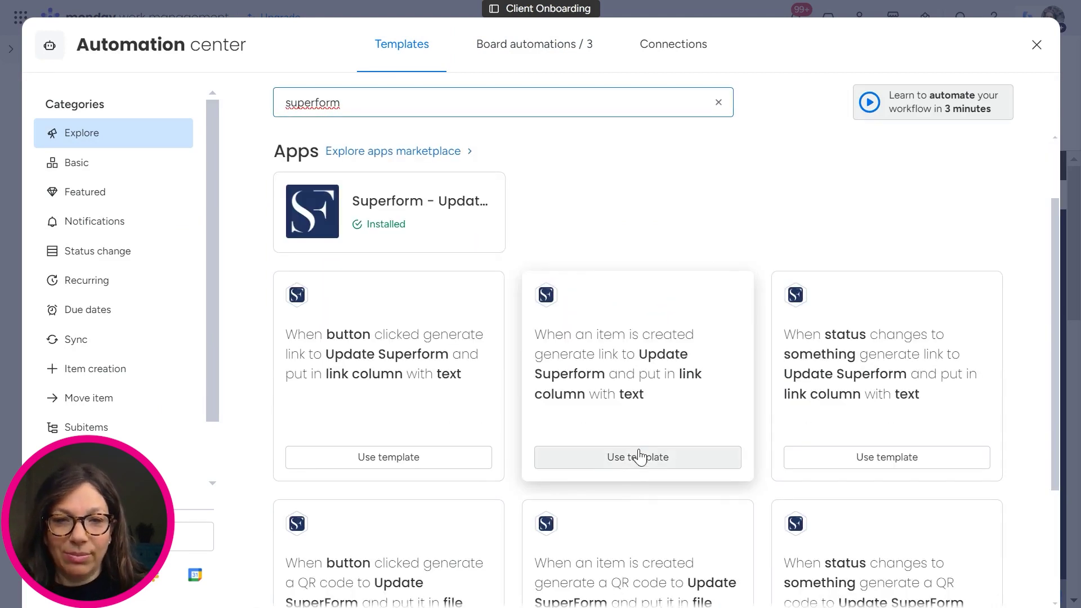
{"action": "scroll", "coordinate": [732, 366], "scroll_direction": "down", "scroll_amount": 3}
{"action": "scroll", "coordinate": [714, 388], "scroll_direction": "up", "scroll_amount": 3}
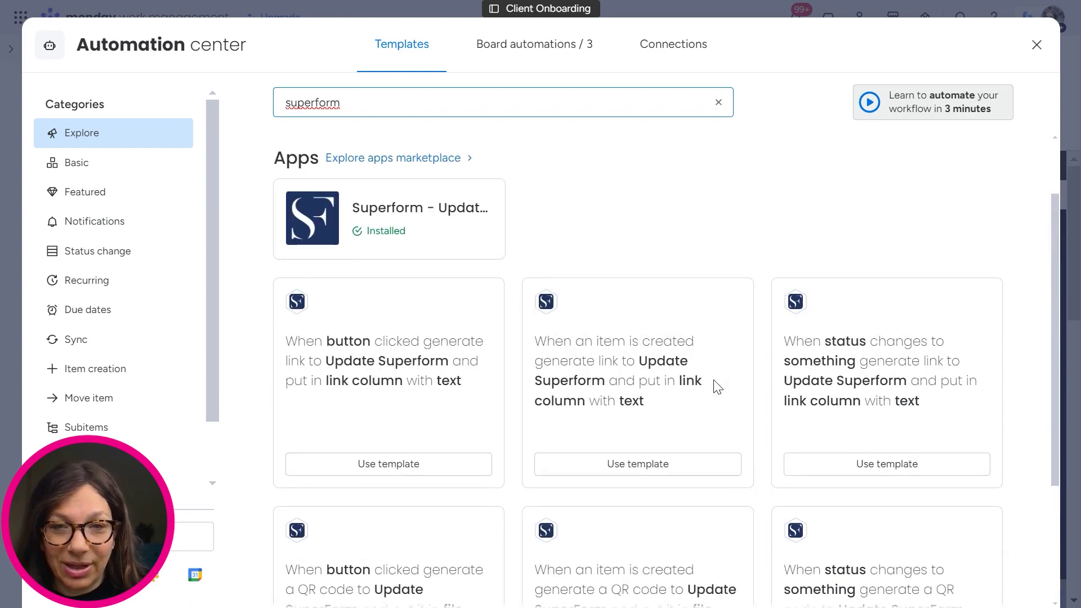
{"action": "scroll", "coordinate": [764, 241], "scroll_direction": "down", "scroll_amount": 3}
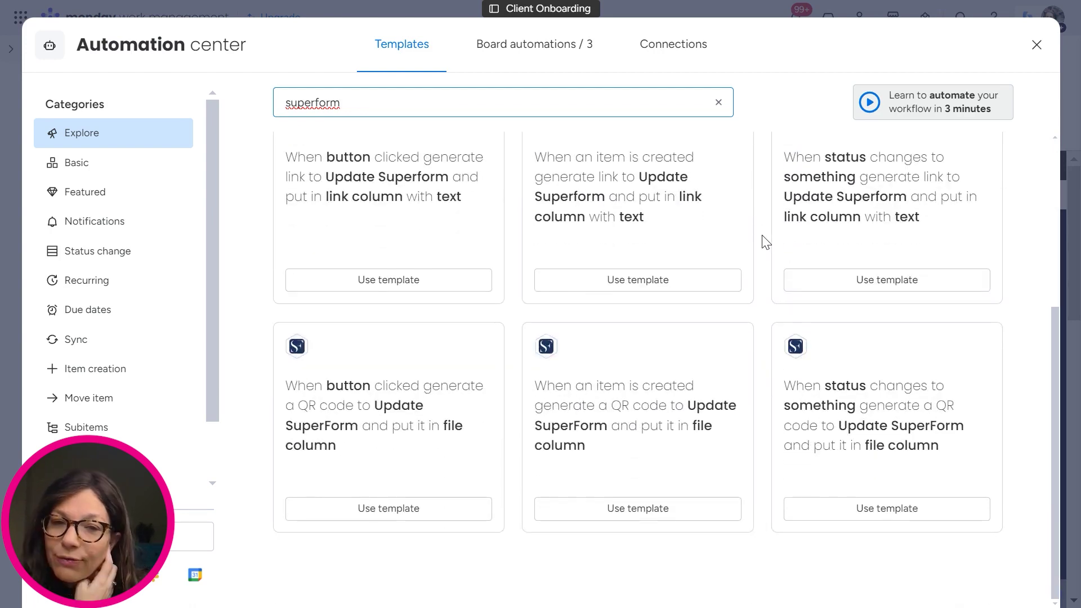
{"action": "scroll", "coordinate": [693, 337], "scroll_direction": "up", "scroll_amount": 2}
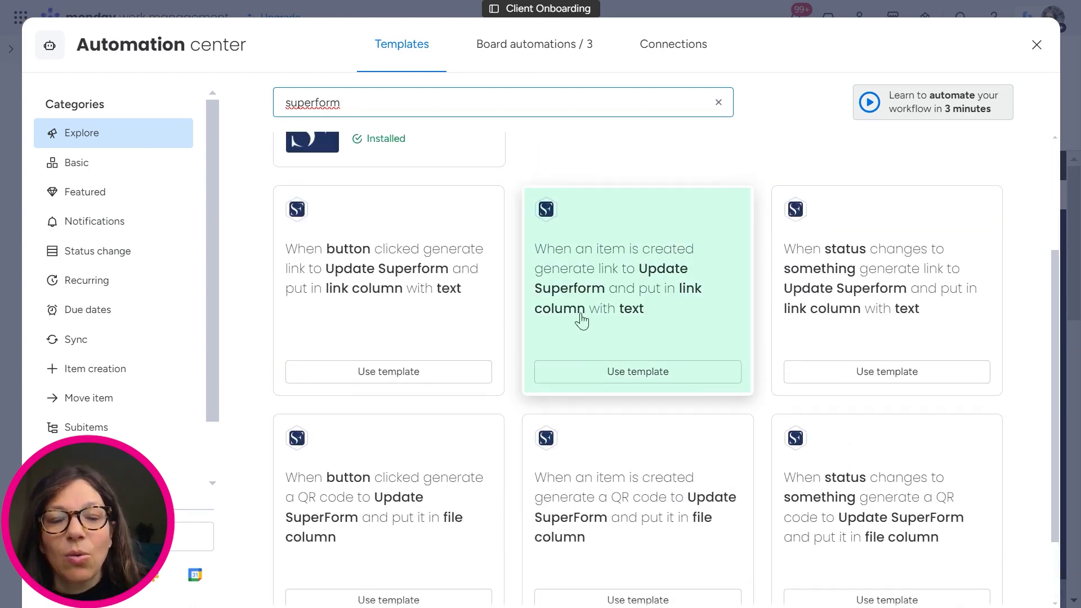
{"action": "left_click", "coordinate": [668, 328]}
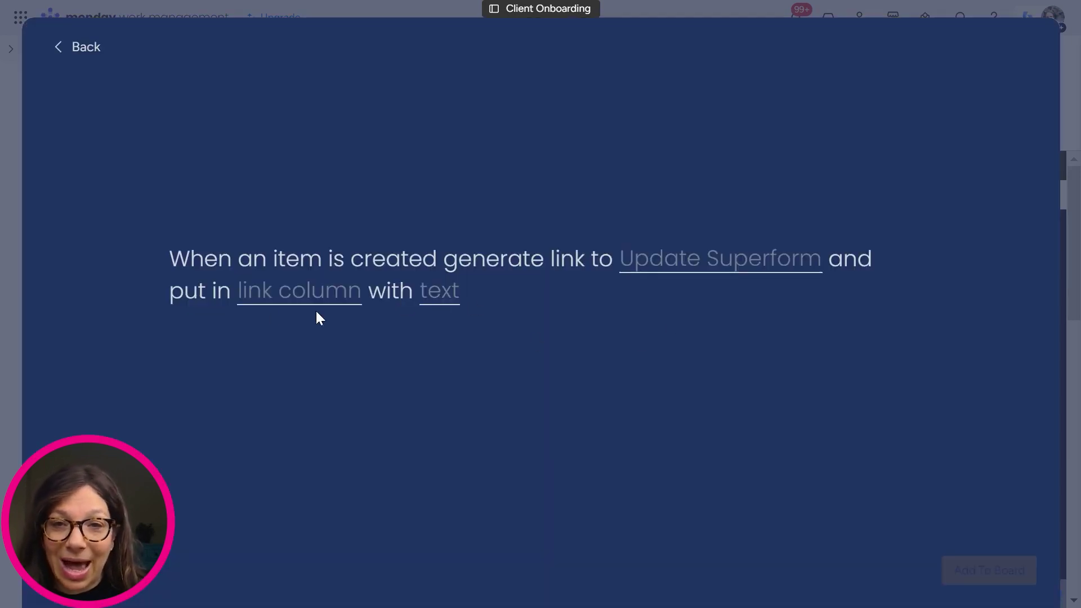
Set the item-created template to put the Onboarding Form's link in the Onboarding Form column
{"action": "left_click", "coordinate": [278, 303]}
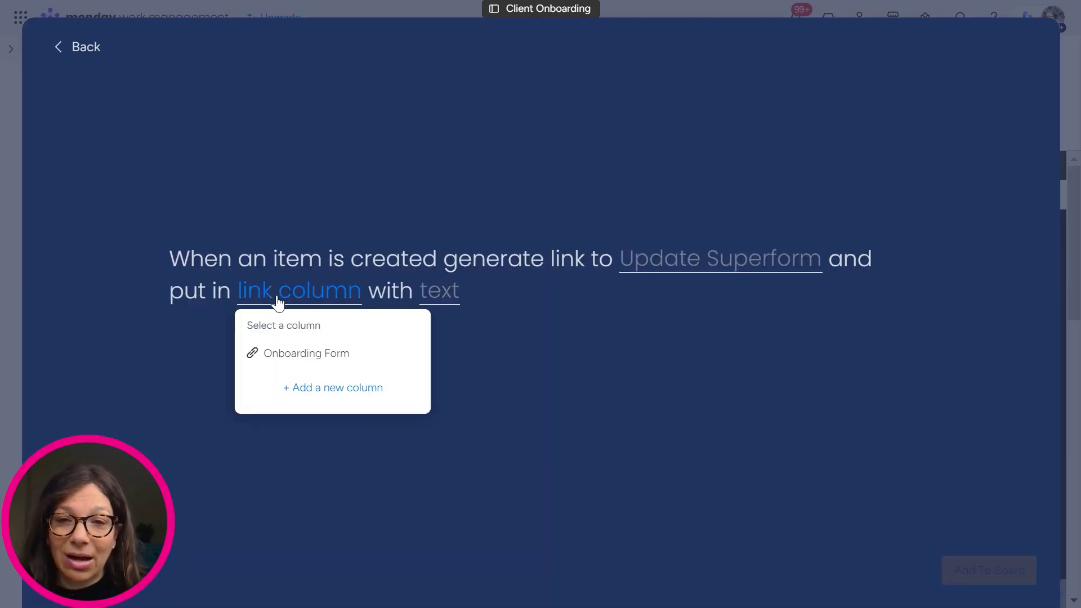
{"action": "left_click", "coordinate": [327, 354]}
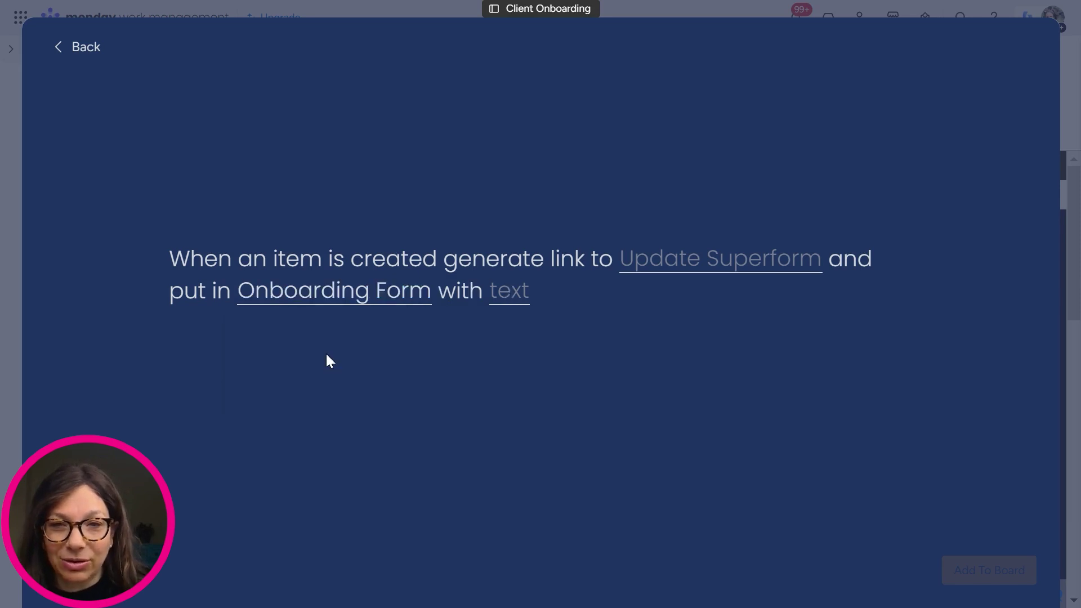
{"action": "left_click", "coordinate": [505, 294]}
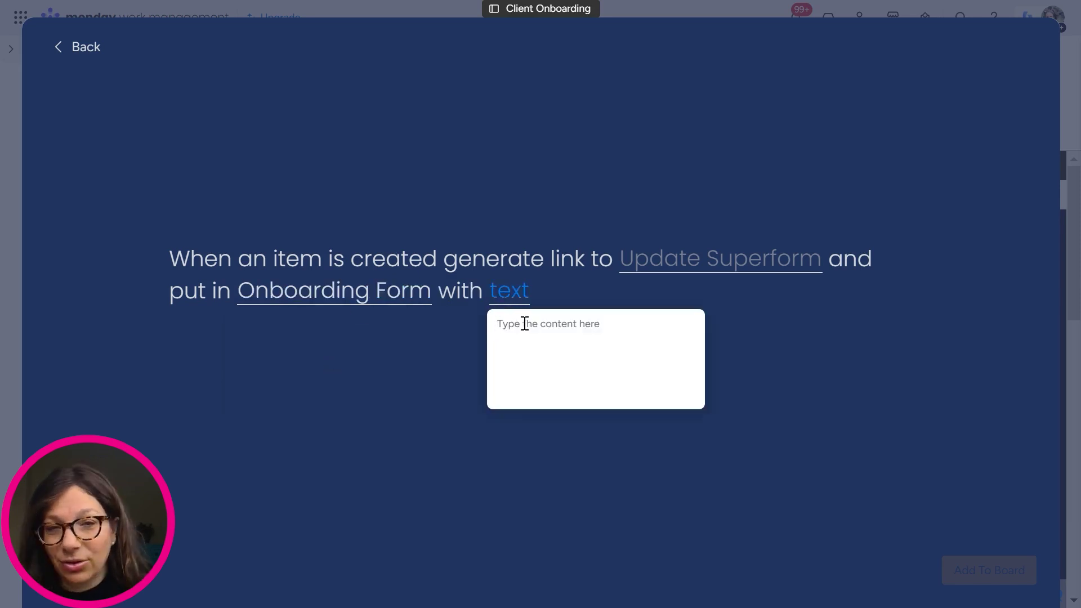
{"action": "left_click", "coordinate": [698, 262]}
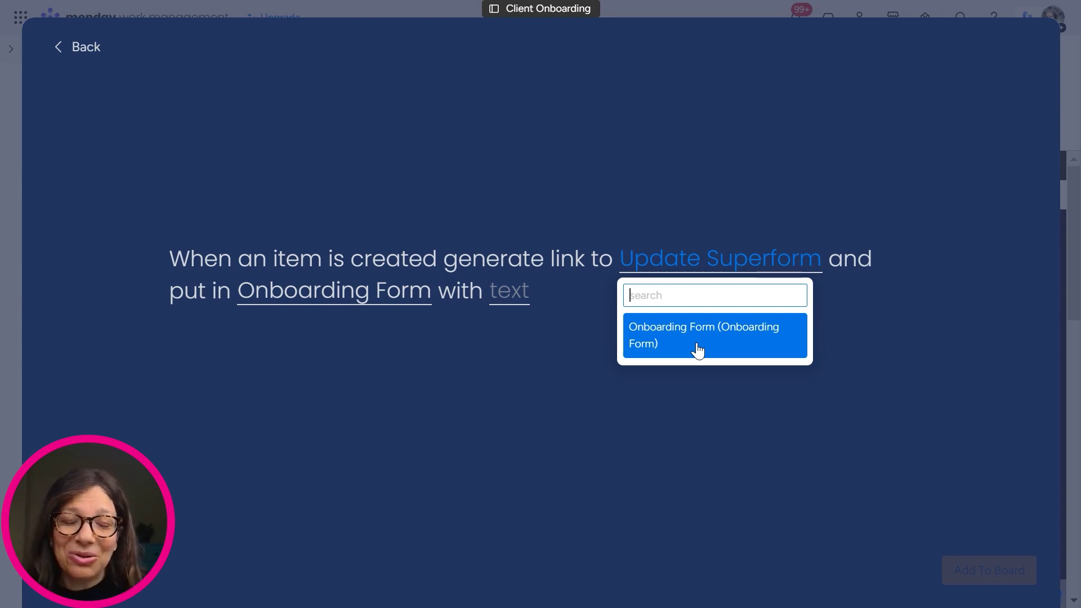
{"action": "left_click", "coordinate": [75, 54]}
{"action": "left_click", "coordinate": [76, 50]}
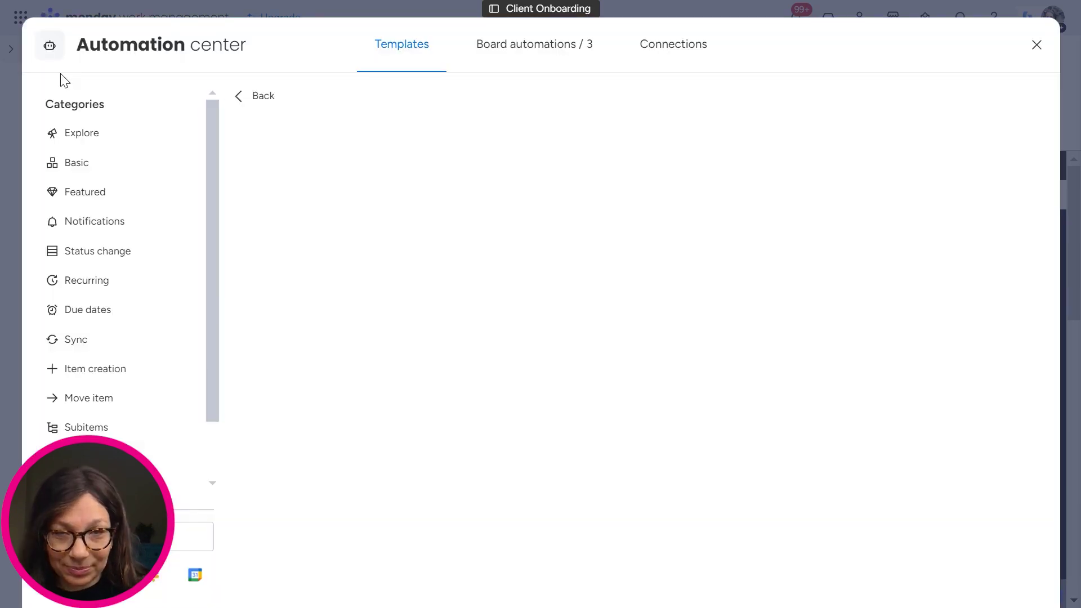
Add a Client #4 row to the Main Table, then open Client #3's form link
{"action": "left_click", "coordinate": [1037, 45]}
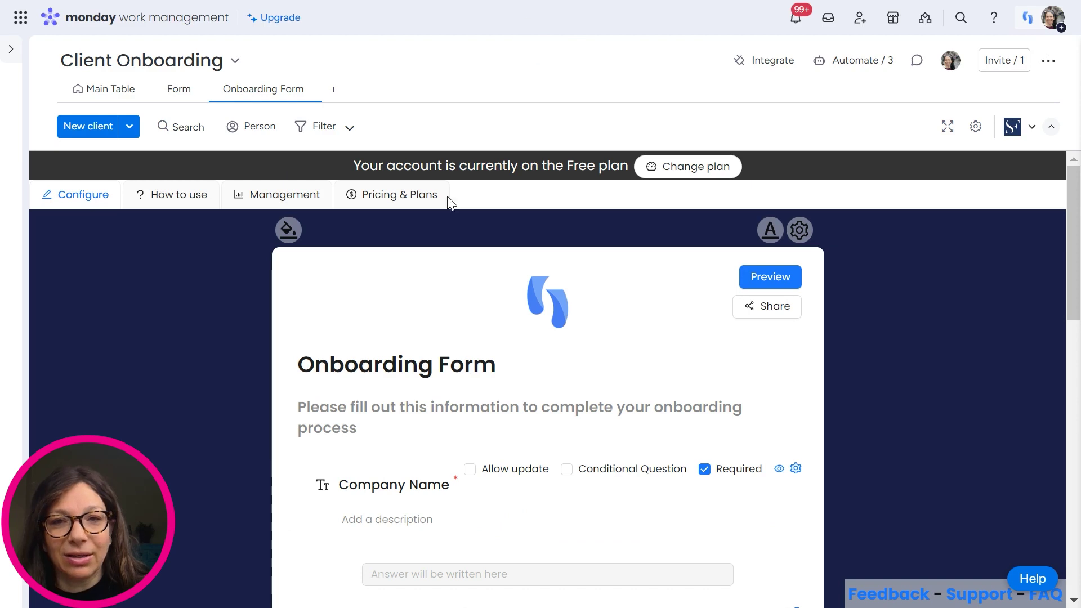
{"action": "left_click", "coordinate": [87, 90]}
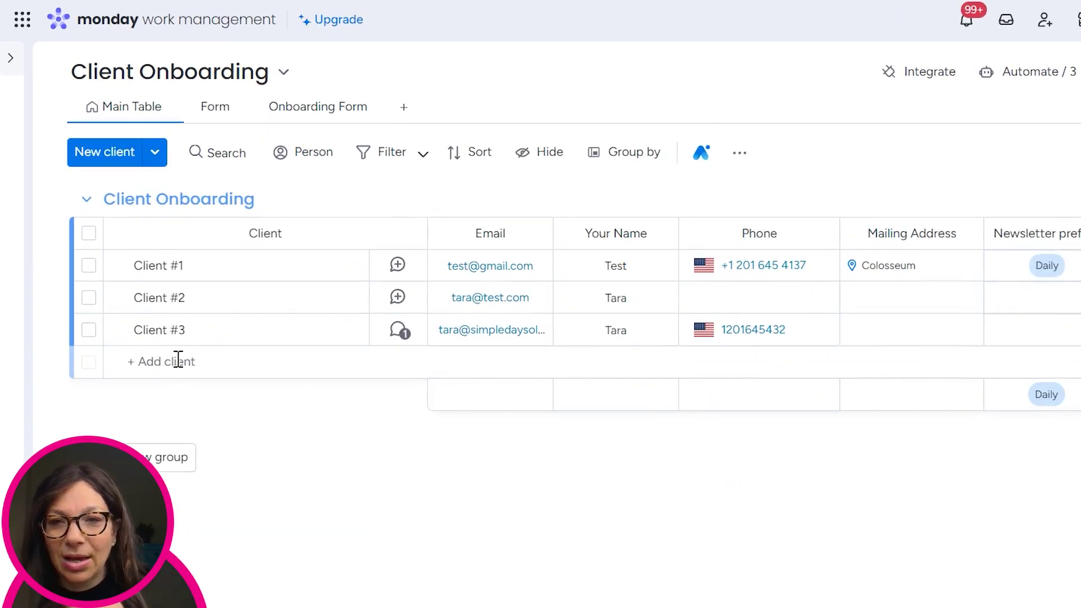
{"action": "left_click", "coordinate": [149, 297]}
{"action": "type", "text": "Clien"}
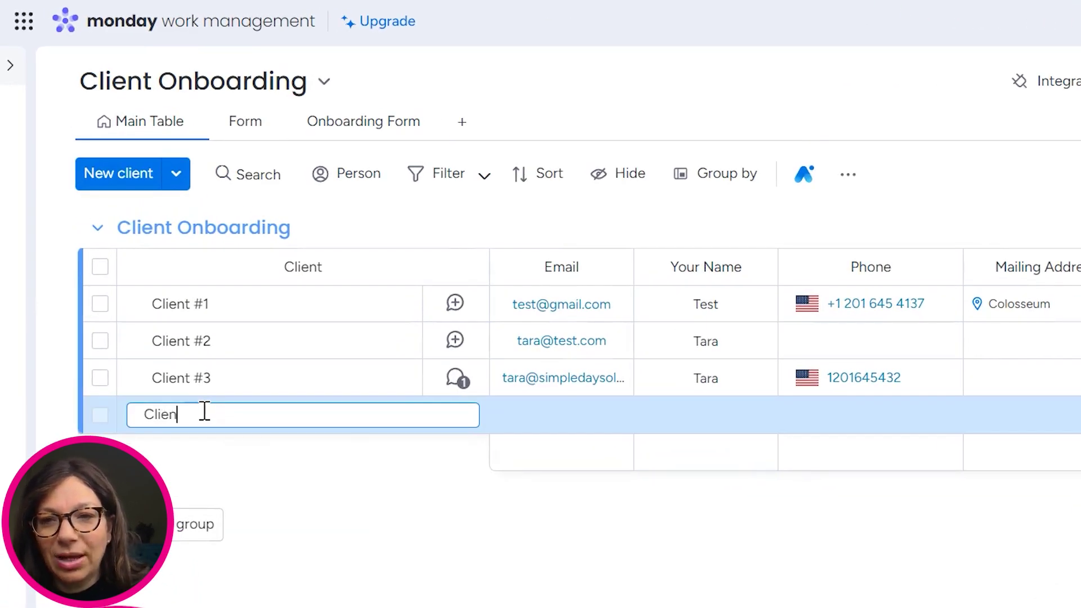
{"action": "type", "text": "t #4"}
{"action": "key", "text": "Return"}
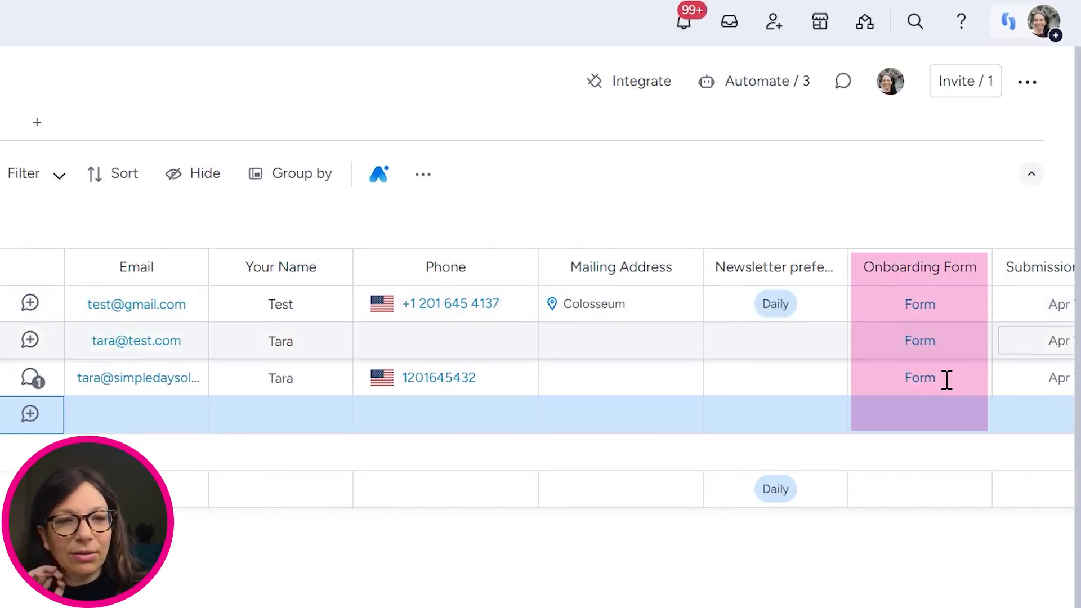
{"action": "left_click", "coordinate": [930, 415]}
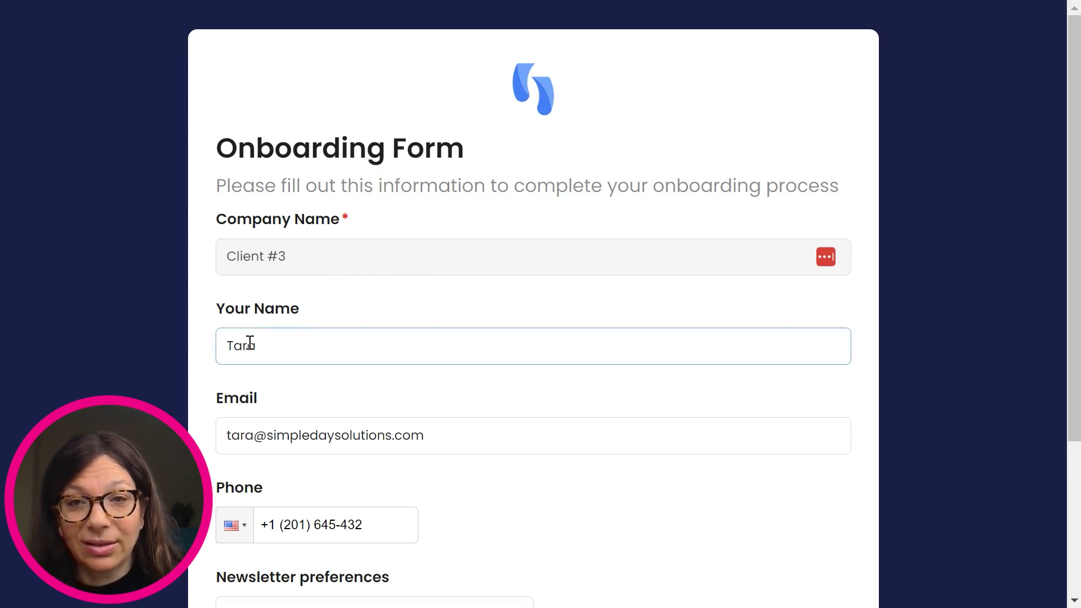
Edit the contact name and email address on Client #3's onboarding form
{"action": "left_click", "coordinate": [276, 343]}
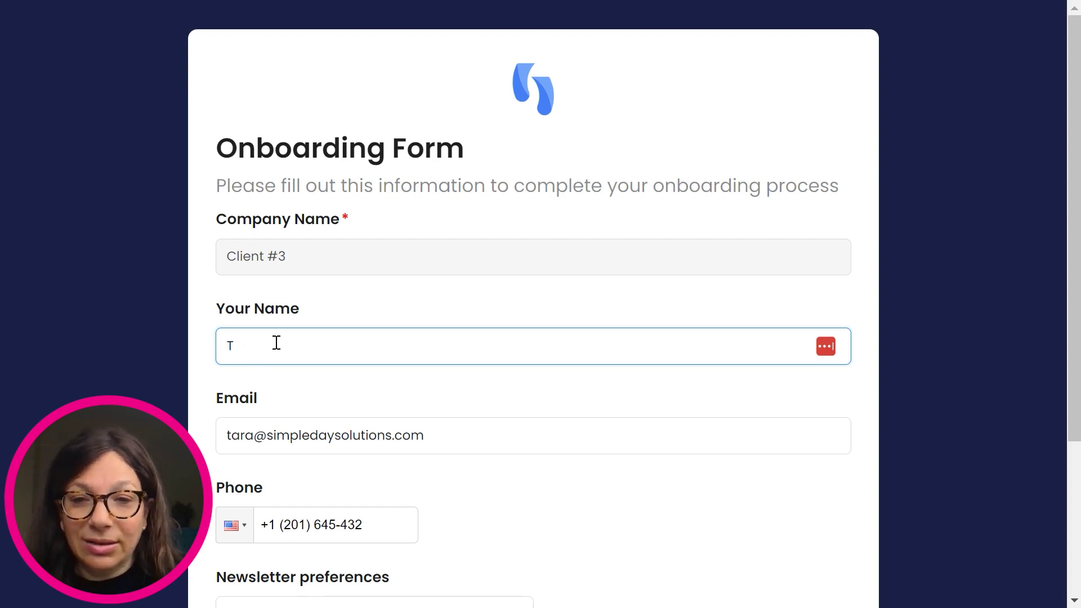
{"action": "scroll", "coordinate": [304, 355], "scroll_direction": "down", "scroll_amount": 2}
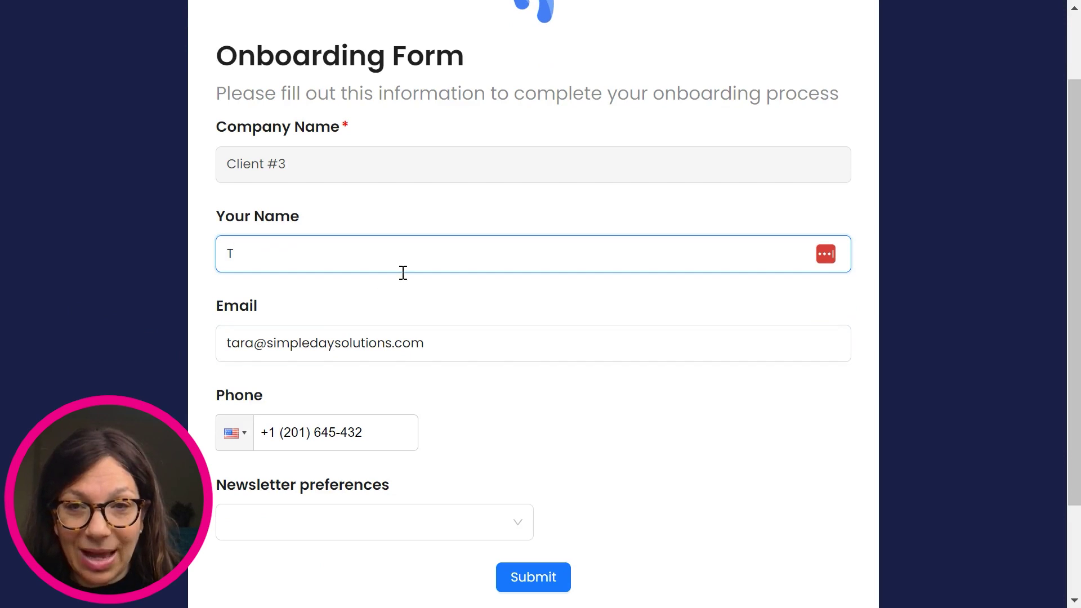
{"action": "left_click", "coordinate": [449, 342]}
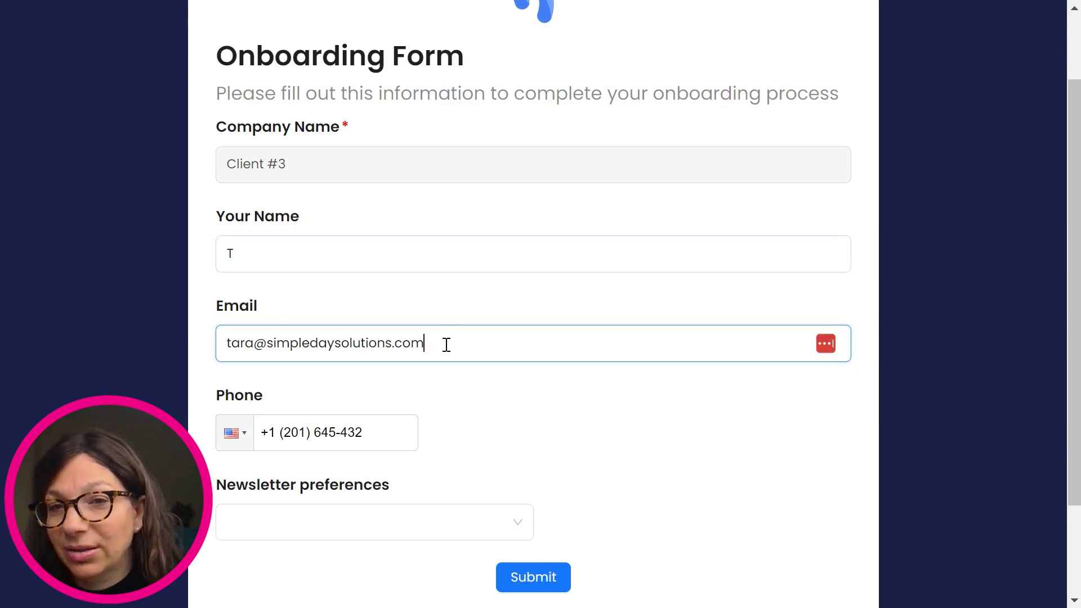
{"action": "key", "text": "BackSpace"}
{"action": "key", "text": "BackSpace"}
{"action": "key", "text": "BackSpace"}
{"action": "key", "text": "BackSpace"}
{"action": "key", "text": "BackSpace"}
{"action": "key", "text": "BackSpace"}
{"action": "key", "text": "BackSpace"}
{"action": "key", "text": "BackSpace"}
{"action": "key", "text": "BackSpace"}
{"action": "key", "text": "BackSpace"}
{"action": "key", "text": "BackSpace"}
{"action": "key", "text": "BackSpace"}
{"action": "key", "text": "BackSpace"}
{"action": "key", "text": "BackSpace"}
{"action": "key", "text": "BackSpace"}
{"action": "key", "text": "BackSpace"}
{"action": "key", "text": "BackSpace"}
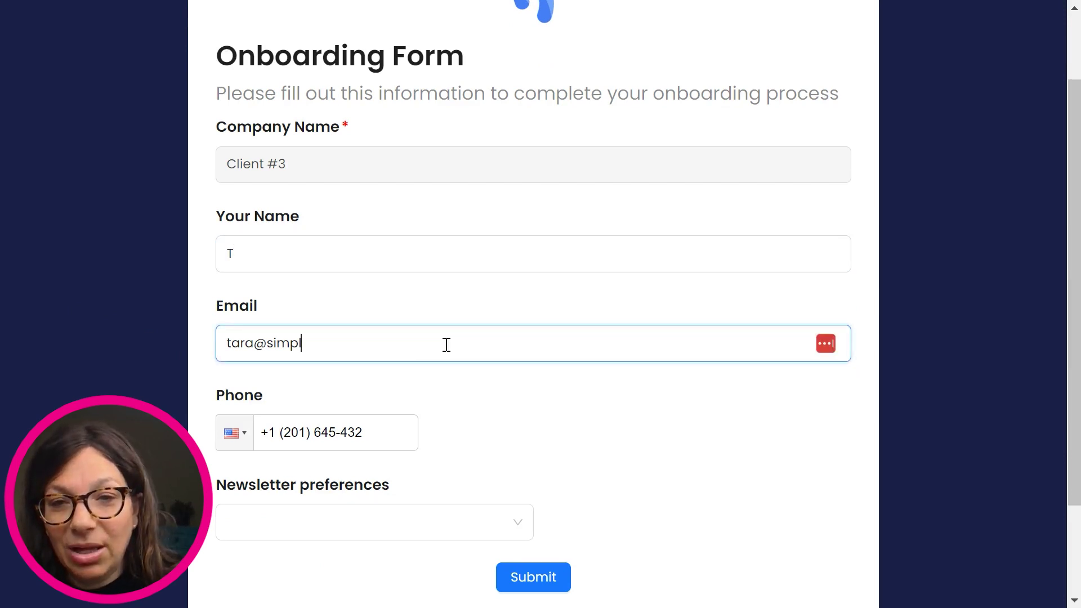
{"action": "type", "text": "gmail.co"}
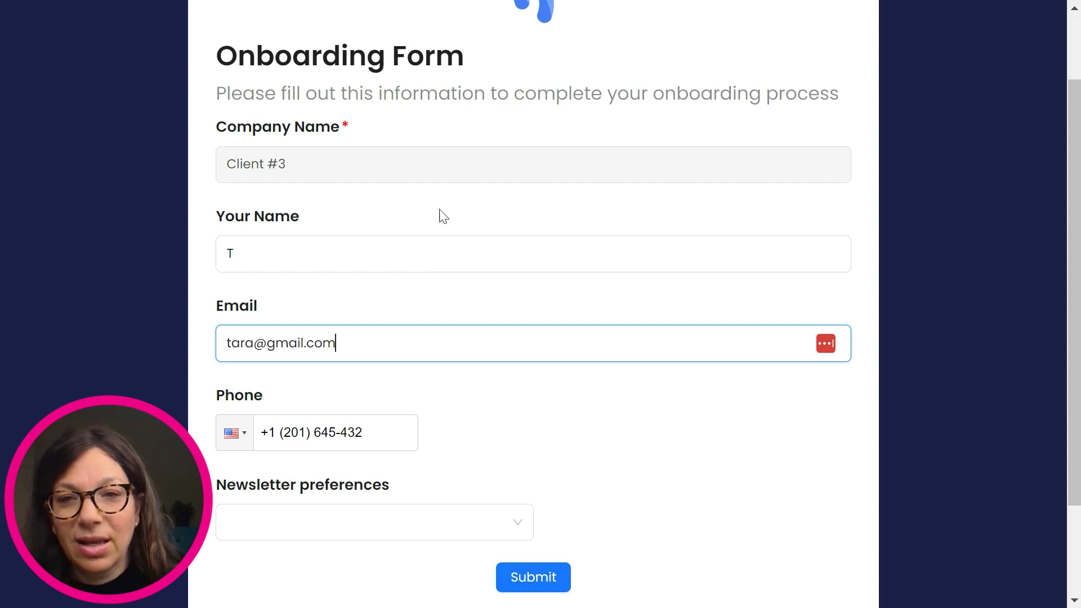
{"action": "left_click", "coordinate": [314, 252]}
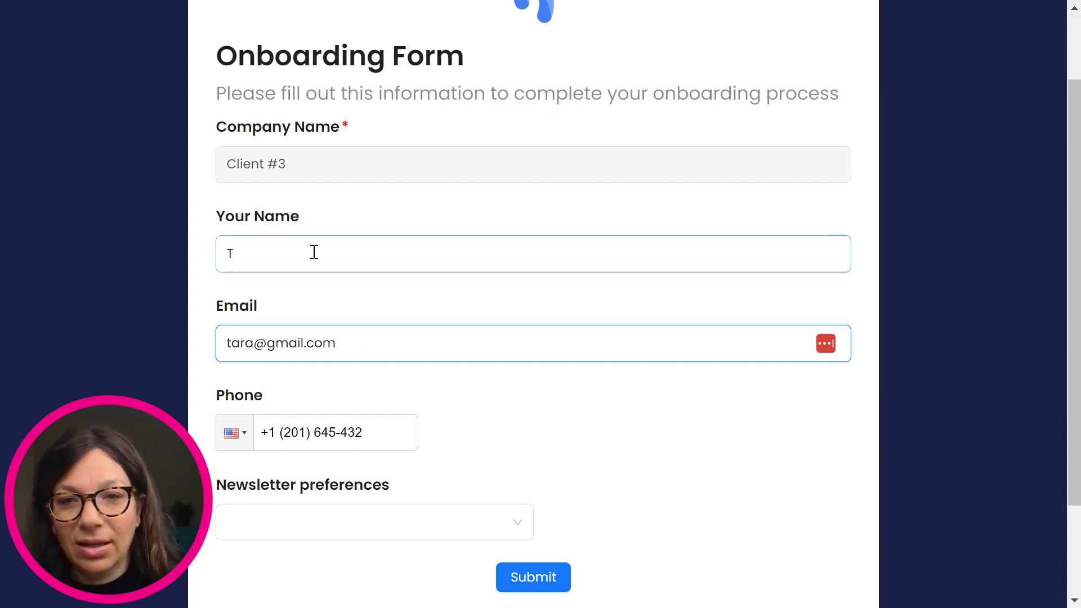
{"action": "type", "text": "Jesse"}
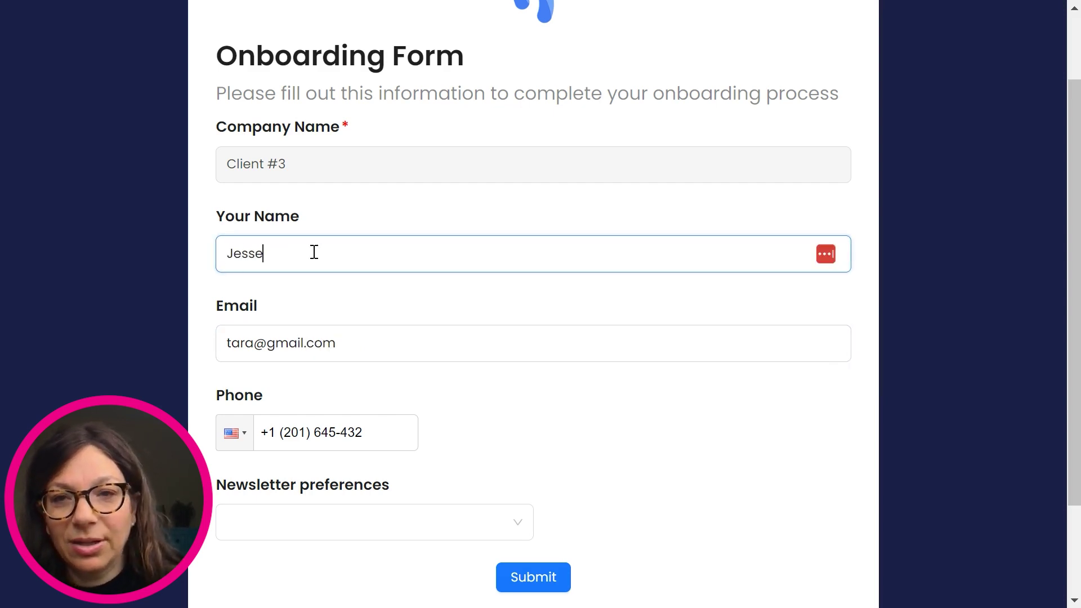
Choose Weekly under Newsletter preferences and submit the form
{"action": "scroll", "coordinate": [406, 408], "scroll_direction": "down", "scroll_amount": 2}
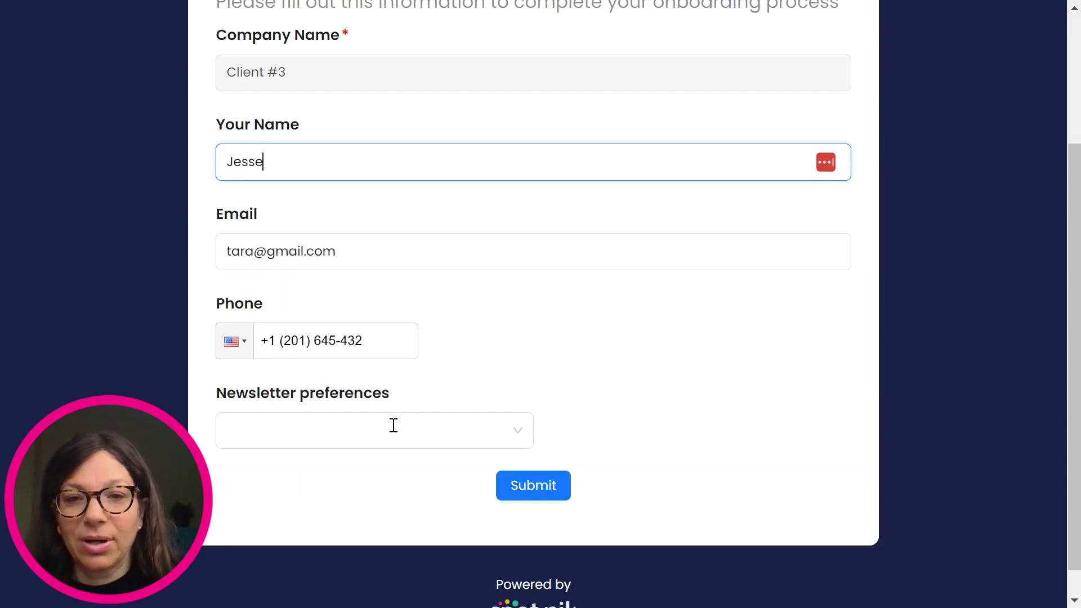
{"action": "left_click", "coordinate": [392, 426]}
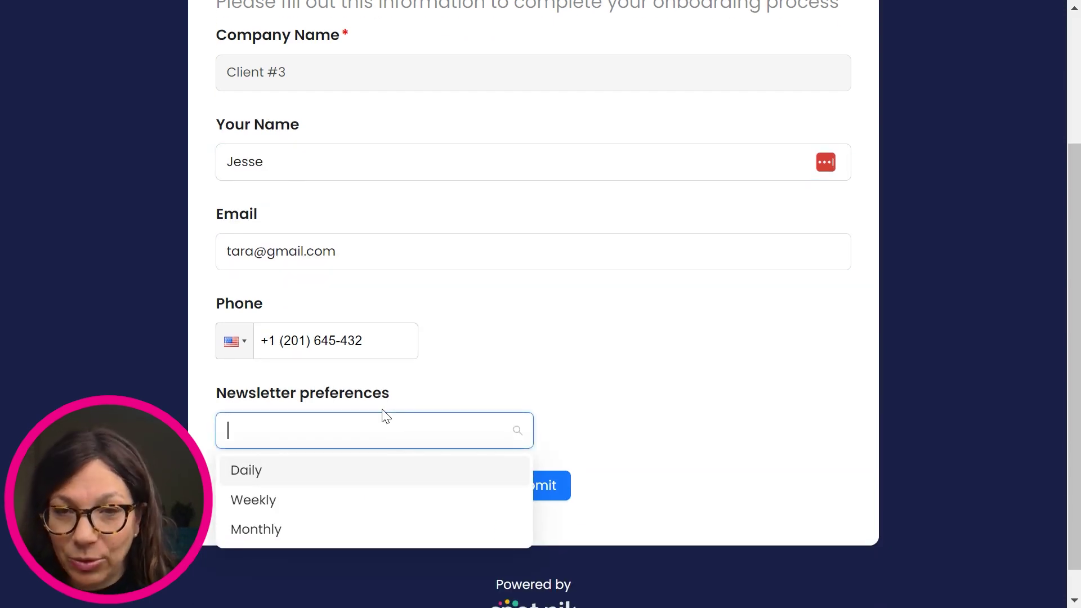
{"action": "left_click", "coordinate": [275, 504]}
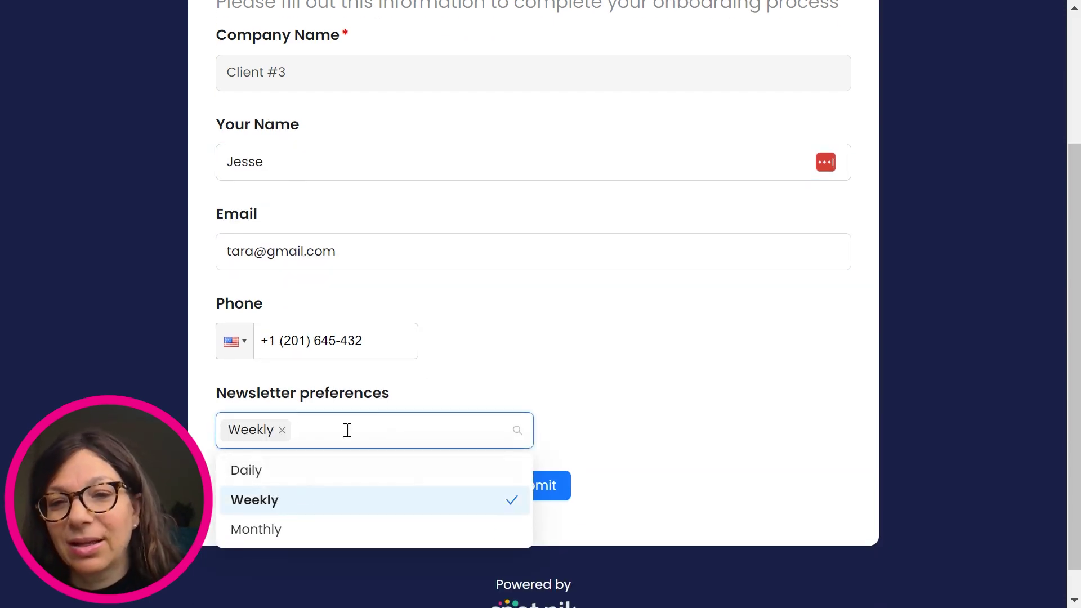
{"action": "left_click", "coordinate": [563, 354]}
{"action": "left_click", "coordinate": [545, 484]}
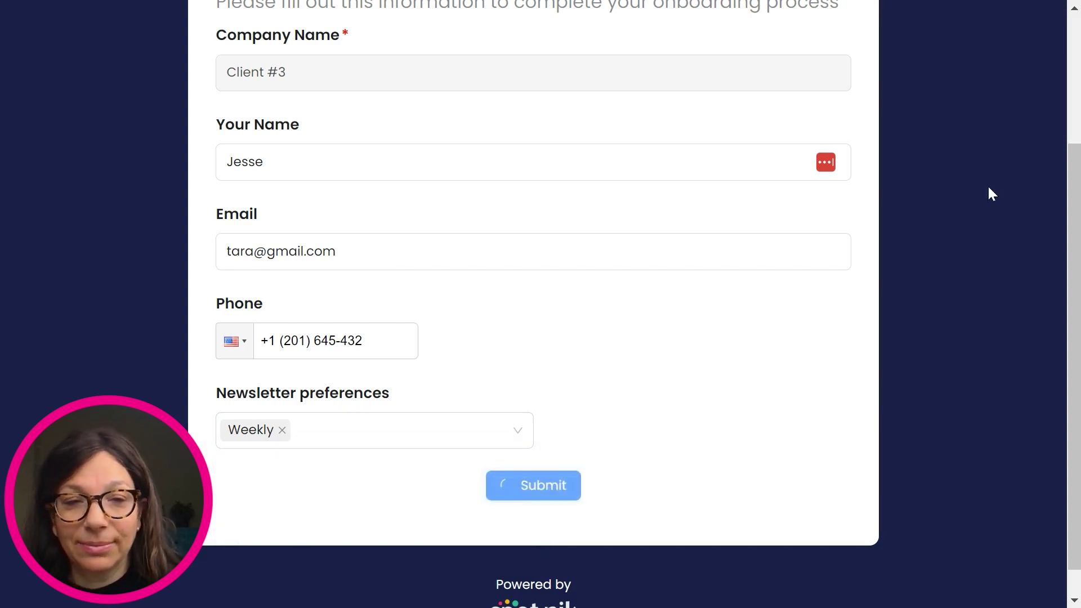